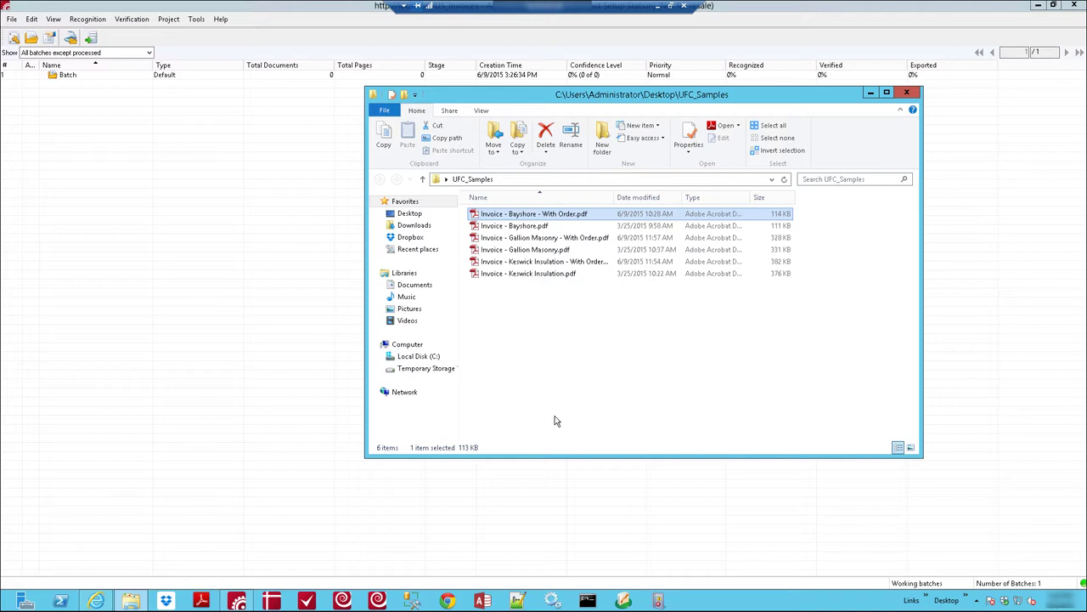
# Open the Bayshore 'With Order' invoice in Reader, zoom out and highlight PO number 753951
pyautogui.doubleClick(601, 214)
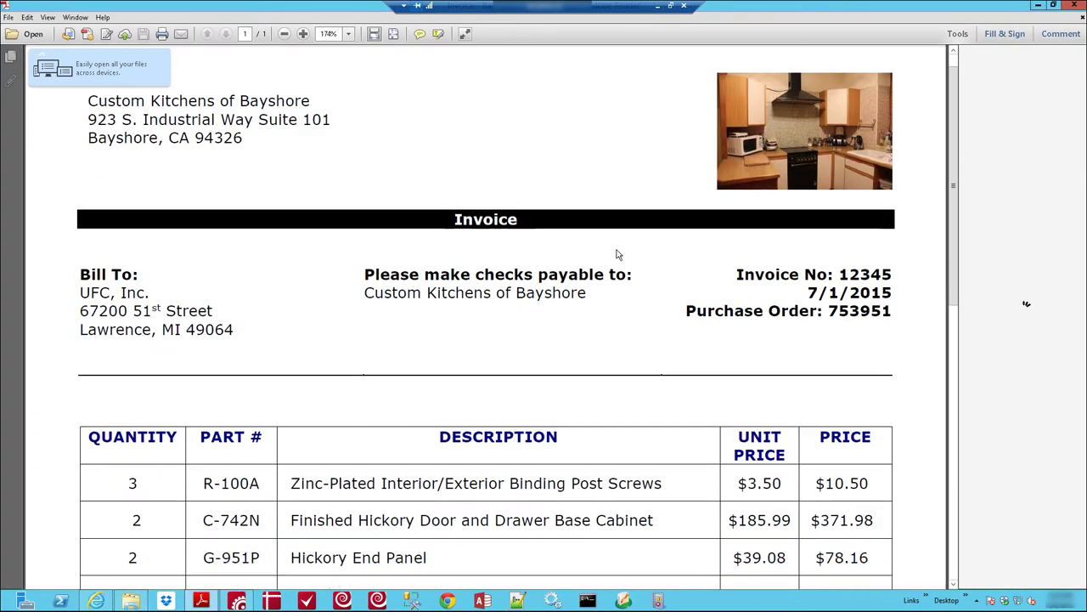
pyautogui.click(289, 39)
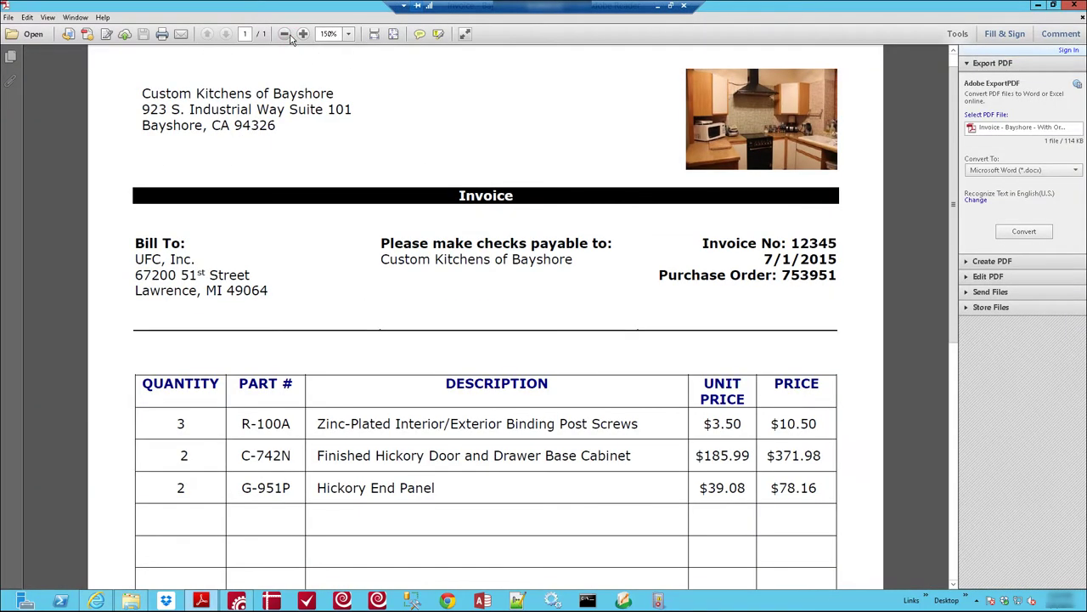
pyautogui.scroll(-1, 378, 289)
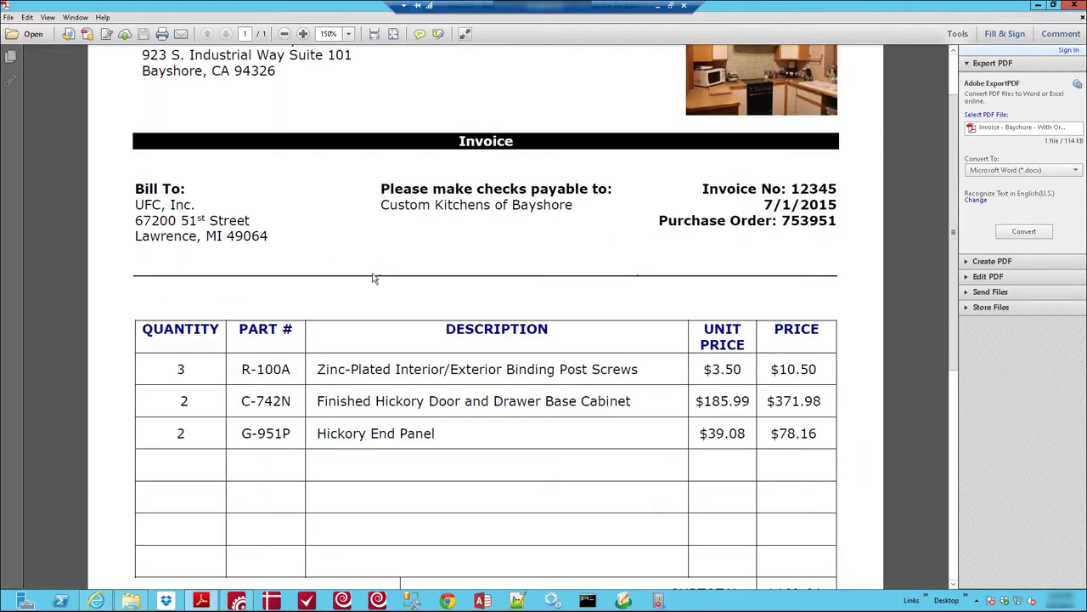
pyautogui.click(285, 34)
pyautogui.click(285, 34)
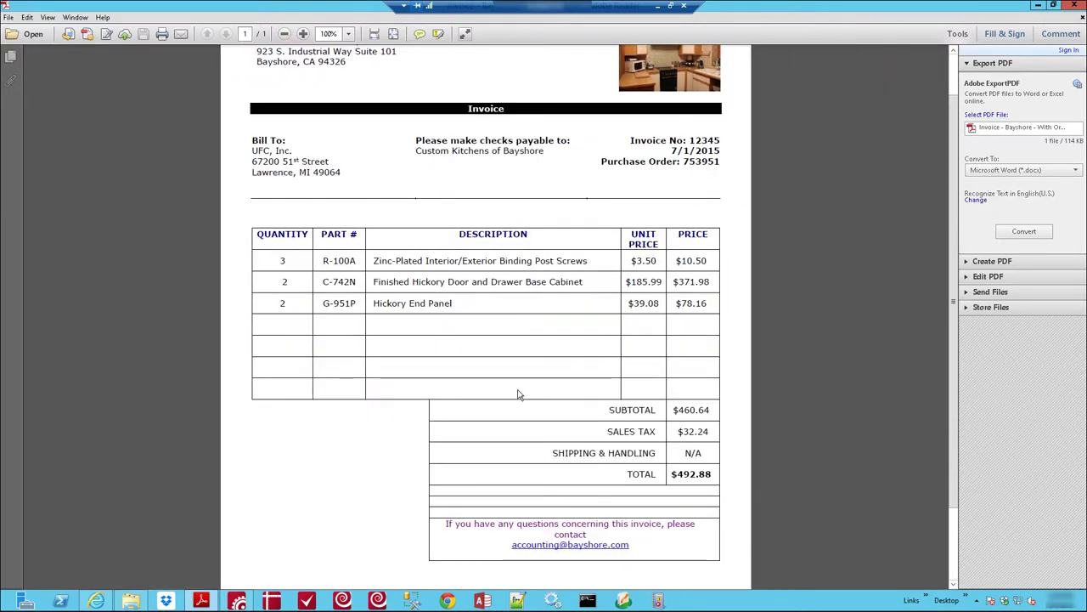
pyautogui.scroll(1, 520, 394)
pyautogui.doubleClick(691, 218)
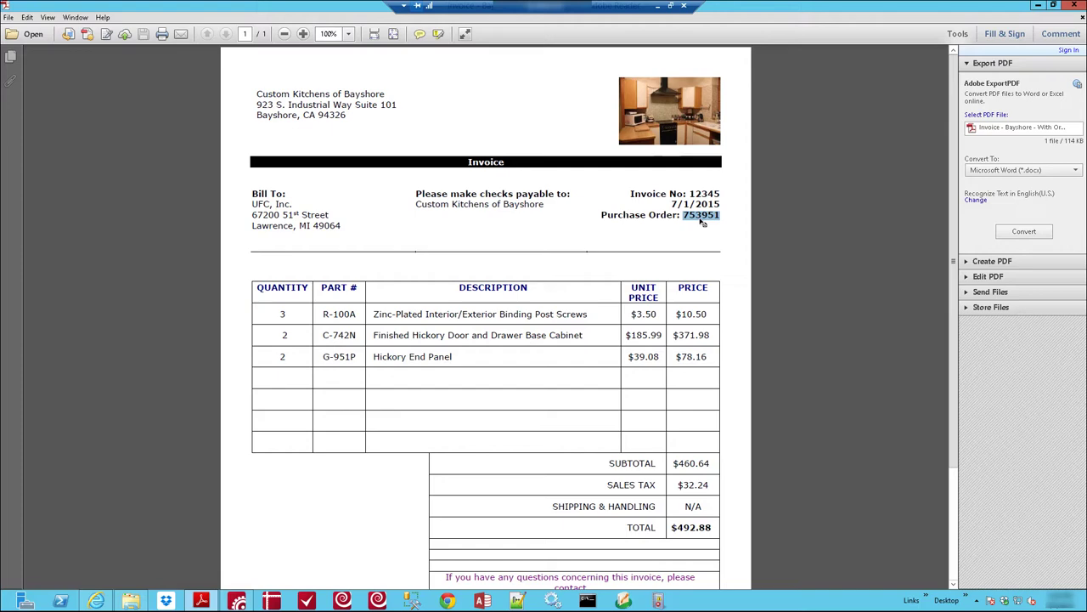
pyautogui.click(1069, 5)
# View the Keswick Insulation 'With Order' invoice, highlight order number 963741, then close Reader
pyautogui.doubleClick(572, 261)
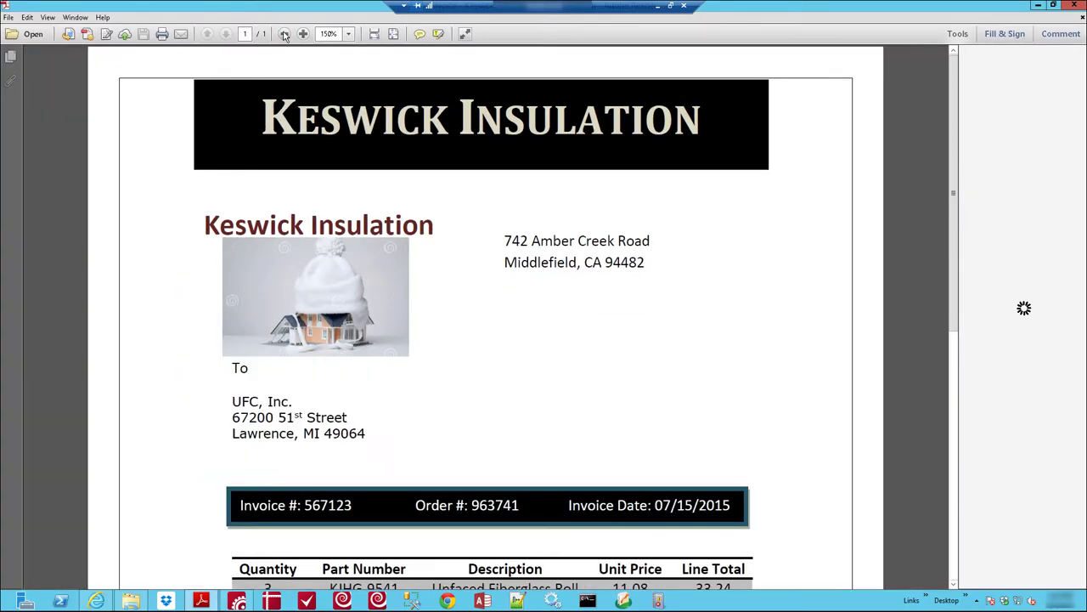
pyautogui.click(284, 34)
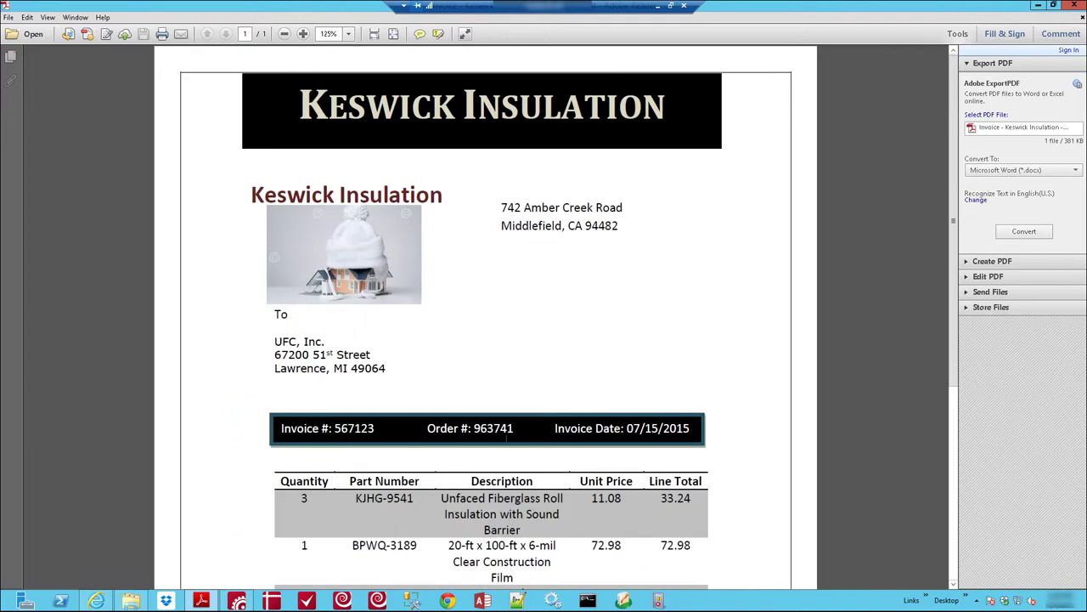
pyautogui.doubleClick(502, 429)
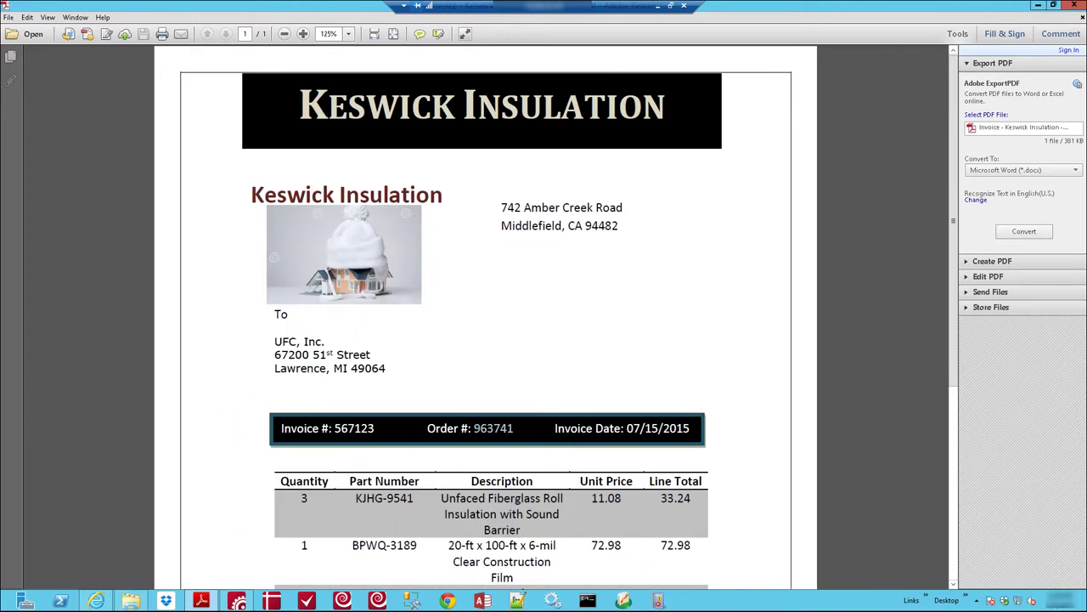
pyautogui.click(284, 34)
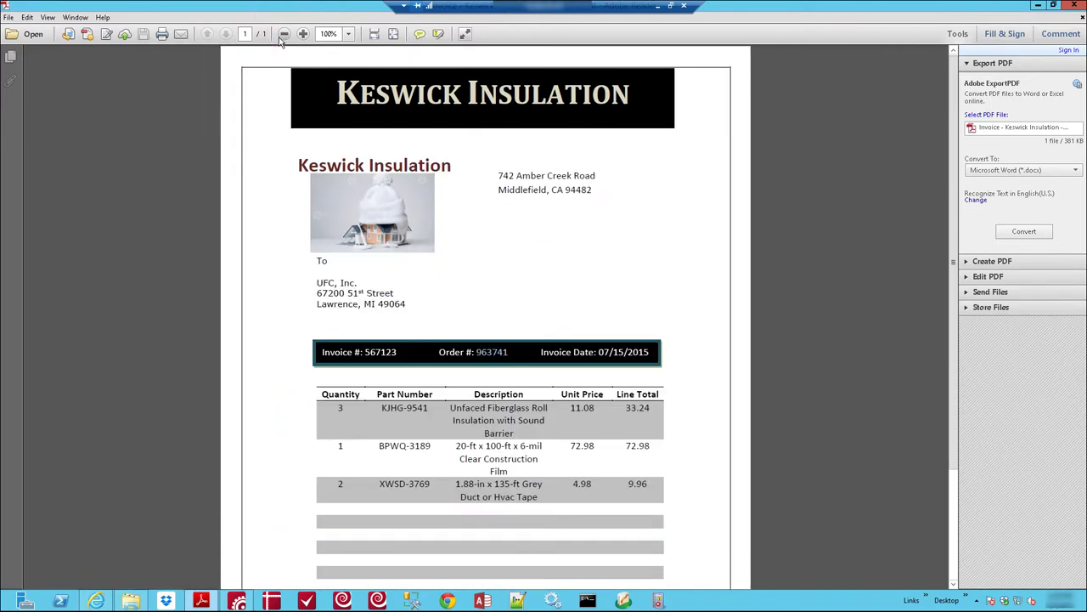
pyautogui.click(1072, 6)
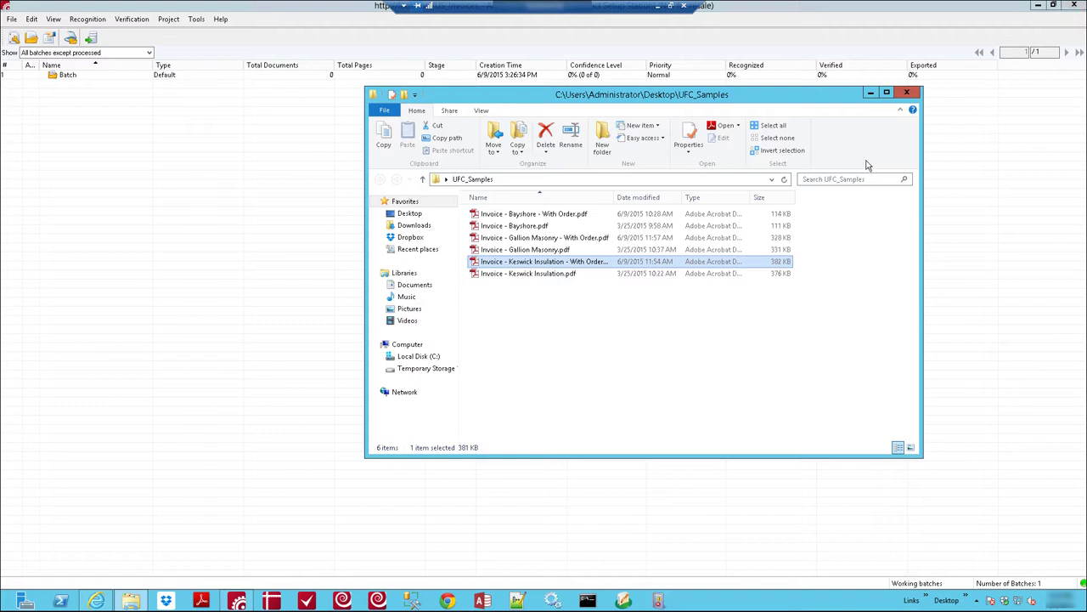
# Drag both 'With Order' PDFs into the Batch and open document 1, the Bayshore invoice
pyautogui.keyDown('ctrl'); pyautogui.click(603, 218); pyautogui.keyUp('ctrl')
pyautogui.moveTo(603, 218); pyautogui.dragTo(66, 80)
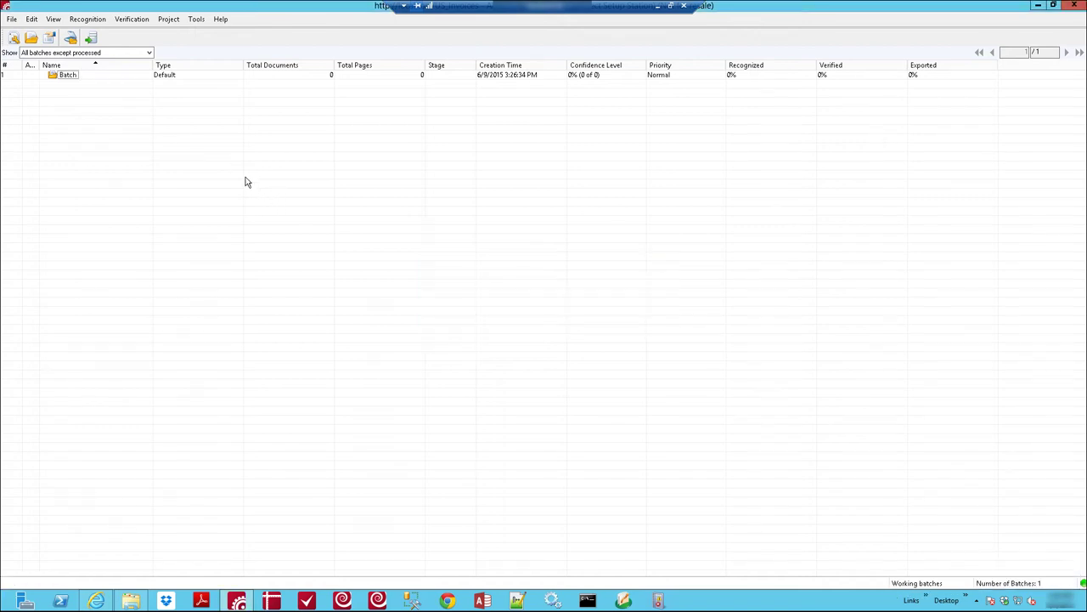
pyautogui.doubleClick(64, 77)
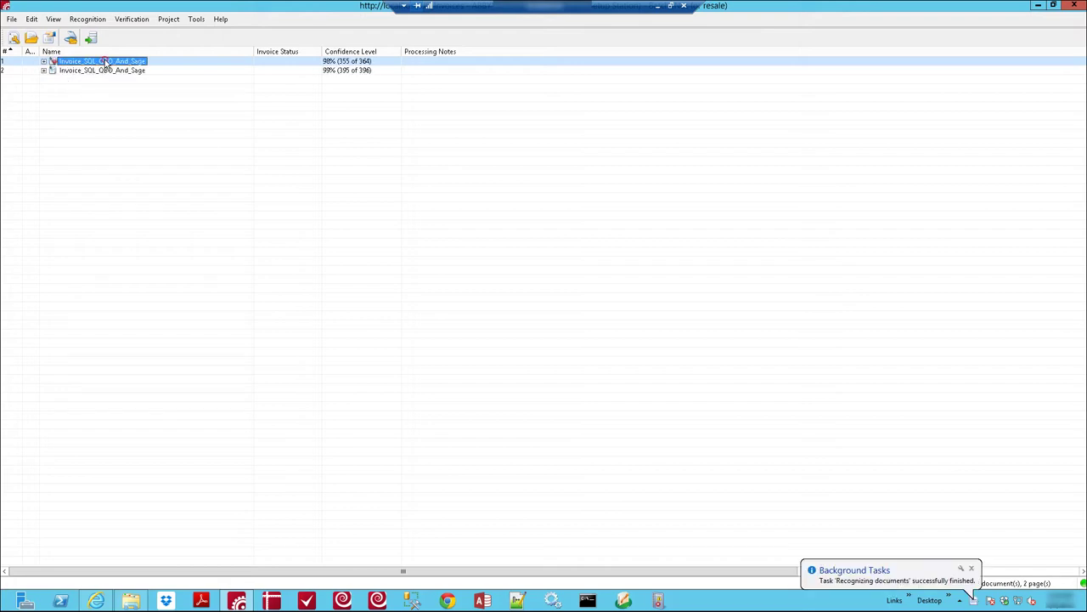
pyautogui.doubleClick(106, 63)
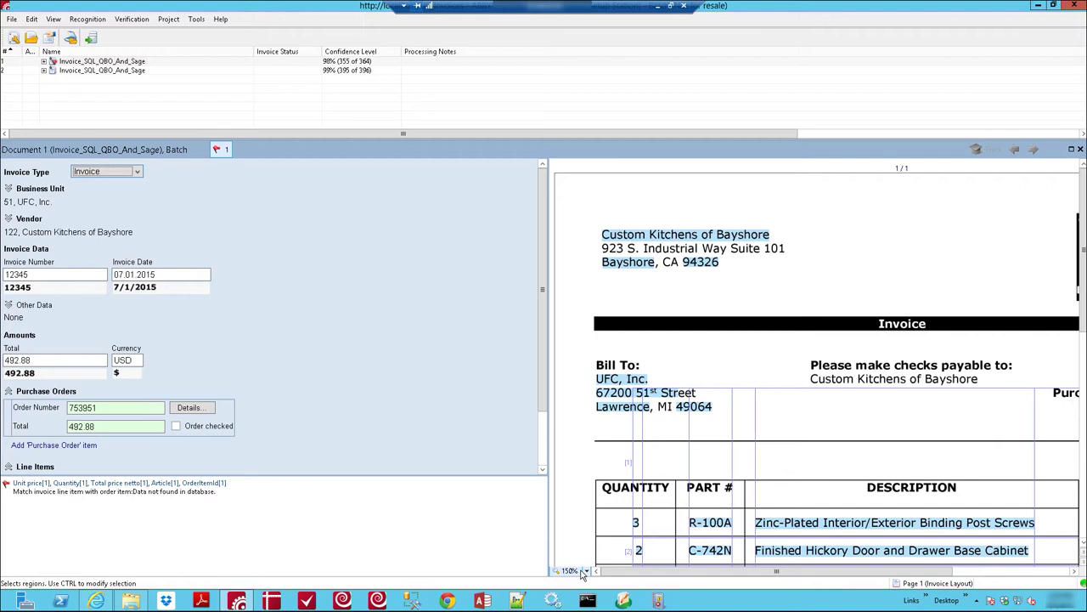
# Check the Bayshore Invoice Number, Date and Total 492.88, then scroll to lines R-100A and C-742N
pyautogui.scroll(1, 569, 570)
pyautogui.scroll(-3, 570, 574)
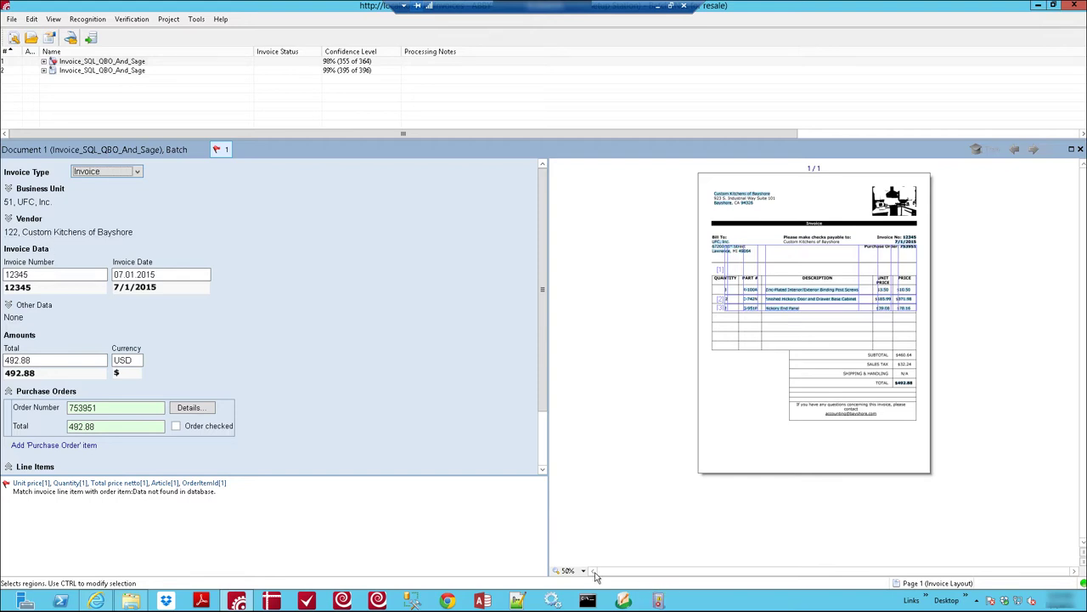
pyautogui.scroll(1, 570, 576)
pyautogui.scroll(1, 570, 576)
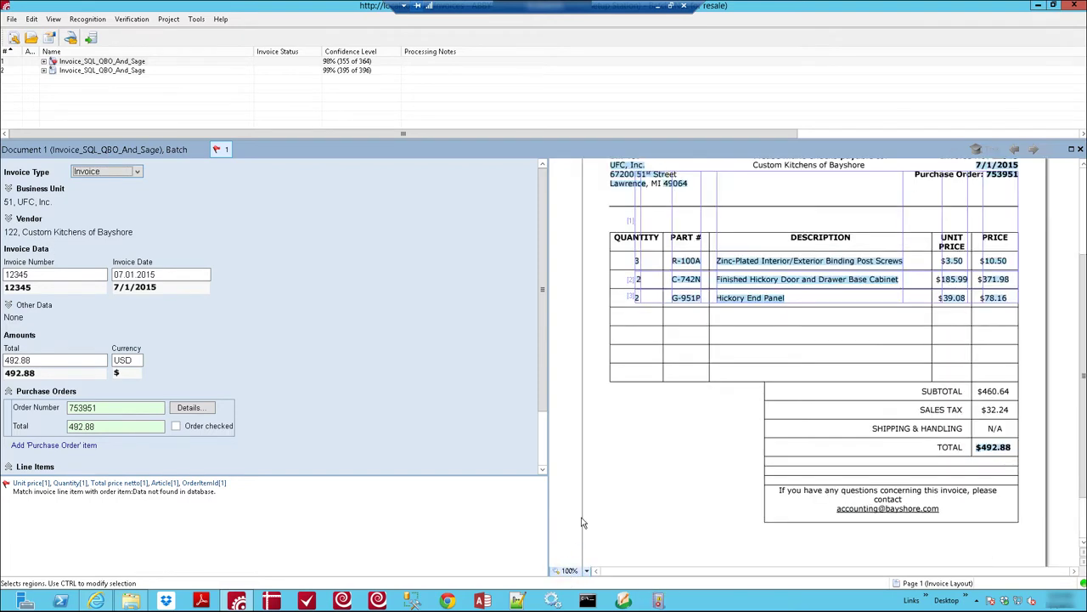
pyautogui.scroll(2, 586, 510)
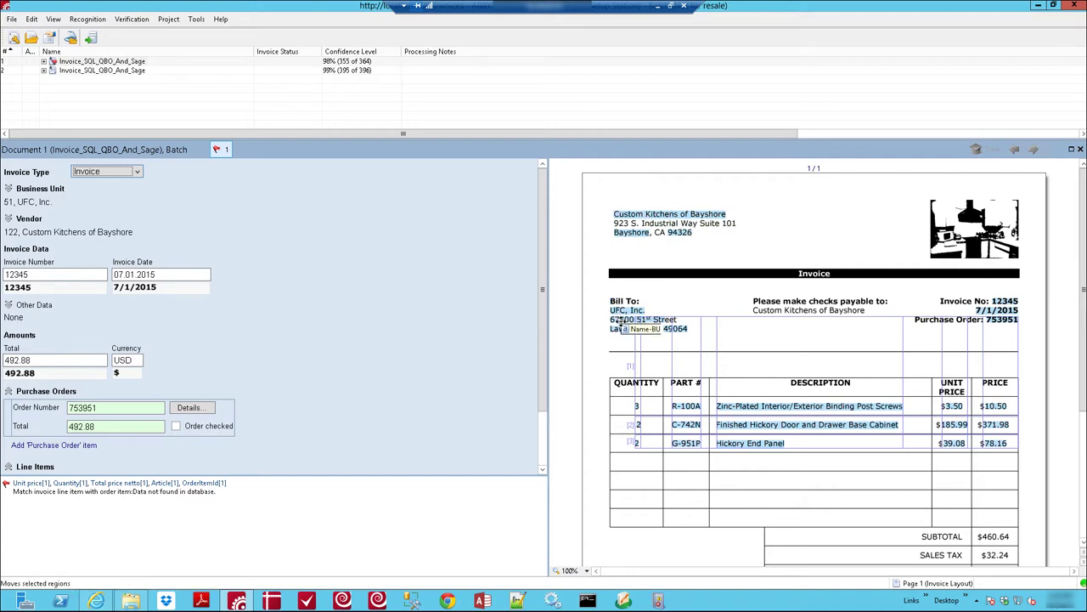
pyautogui.click(78, 276)
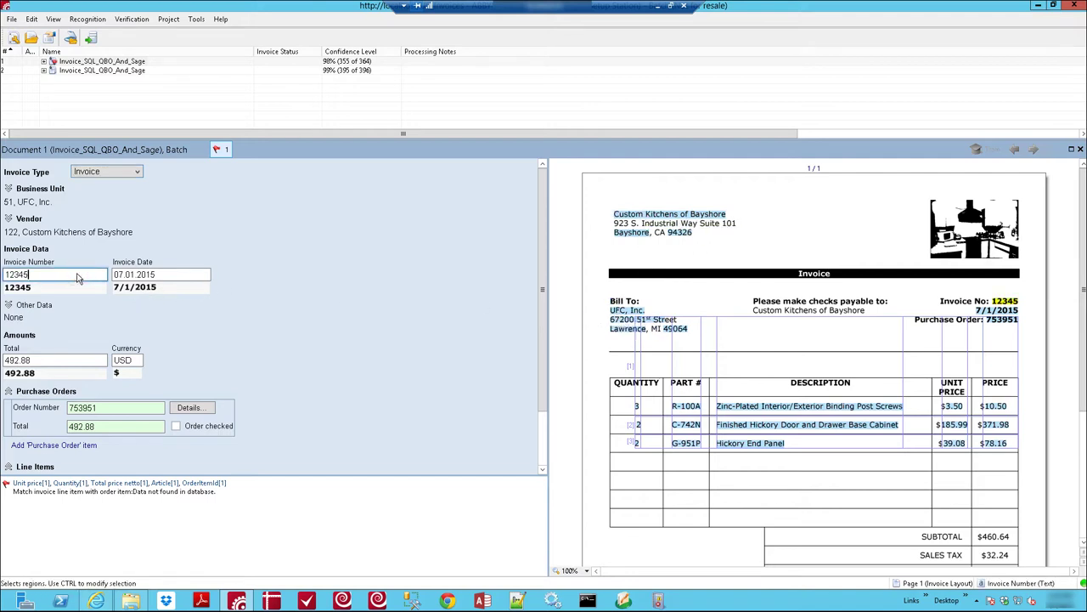
pyautogui.click(158, 276)
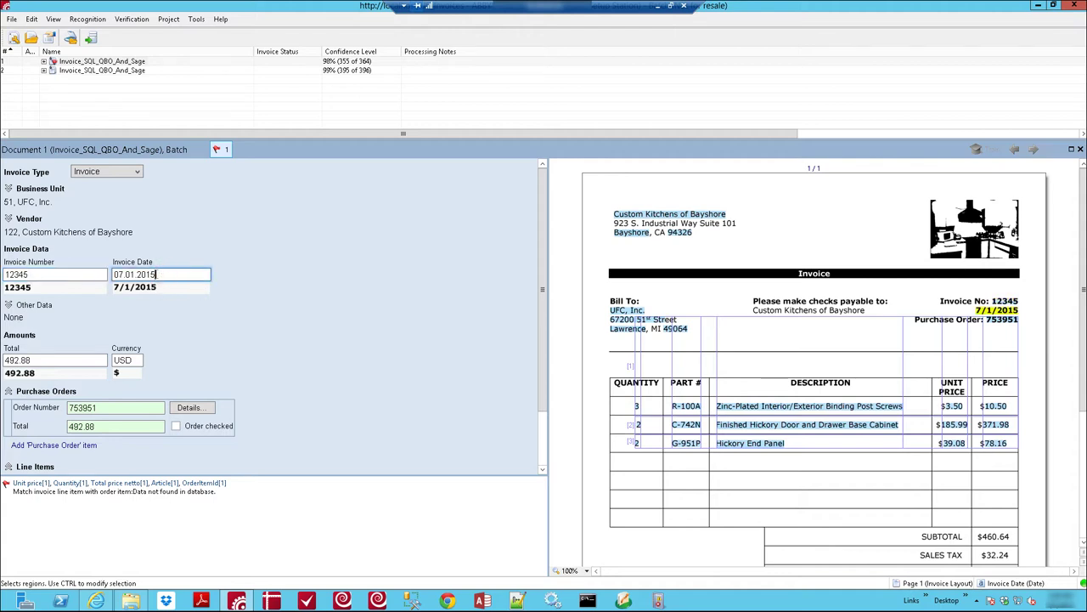
pyautogui.click(79, 363)
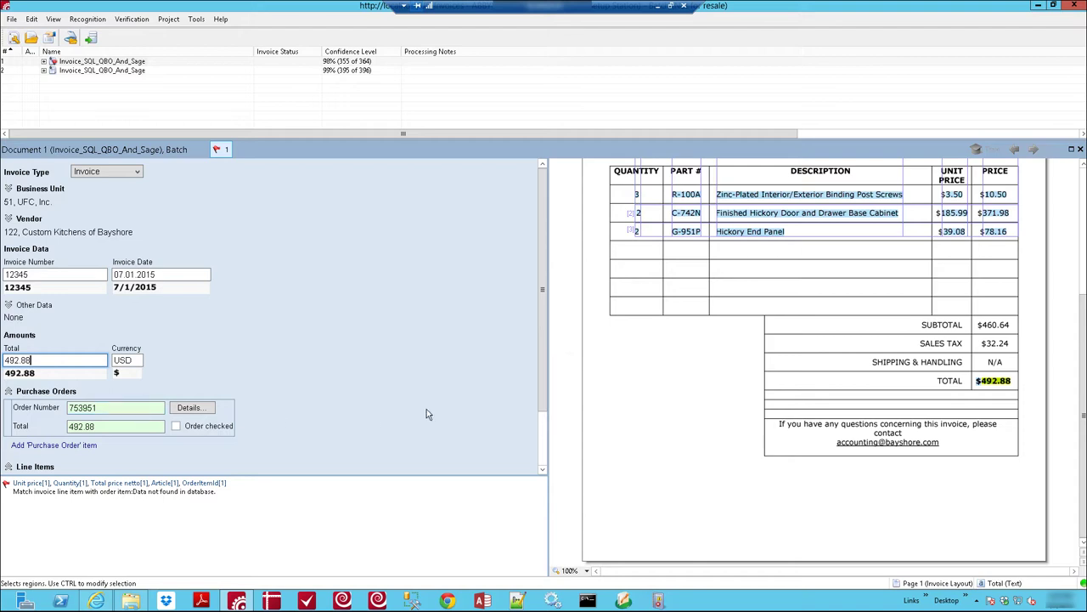
pyautogui.scroll(-2, 542, 383)
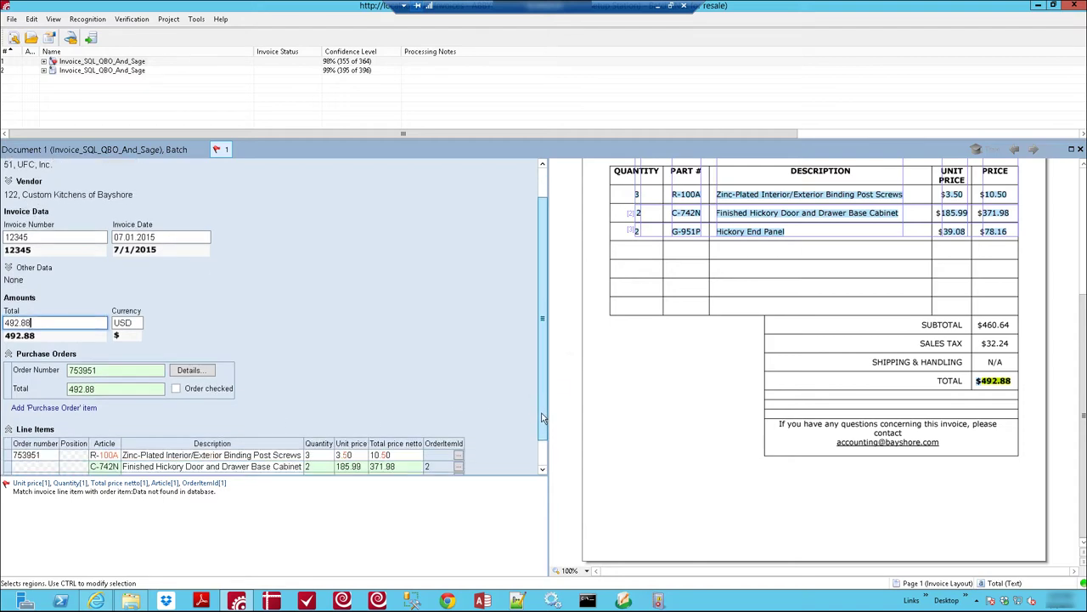
pyautogui.click(104, 360)
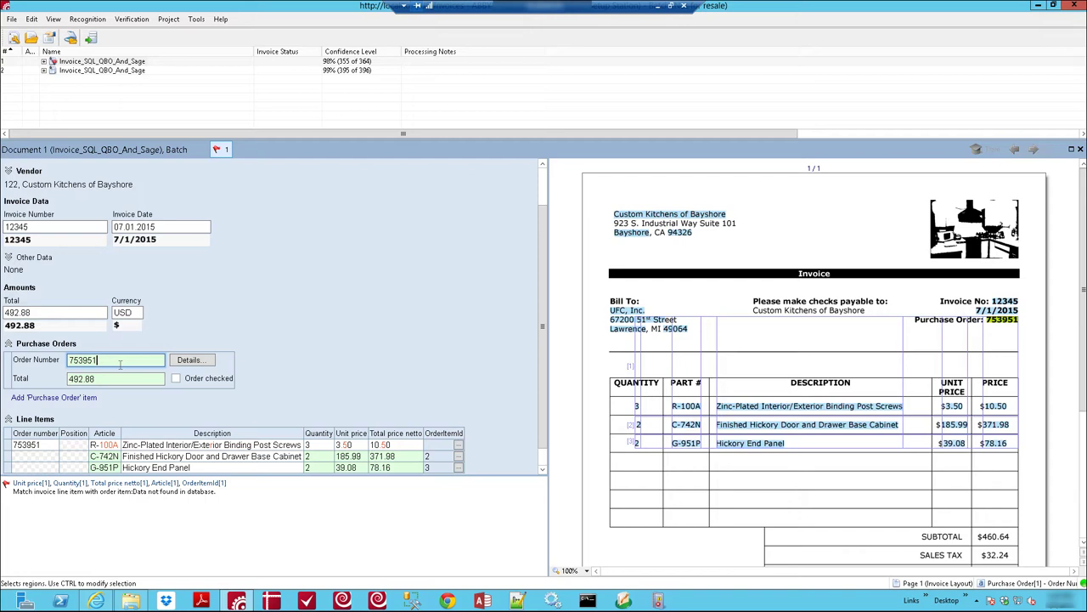
pyautogui.click(131, 383)
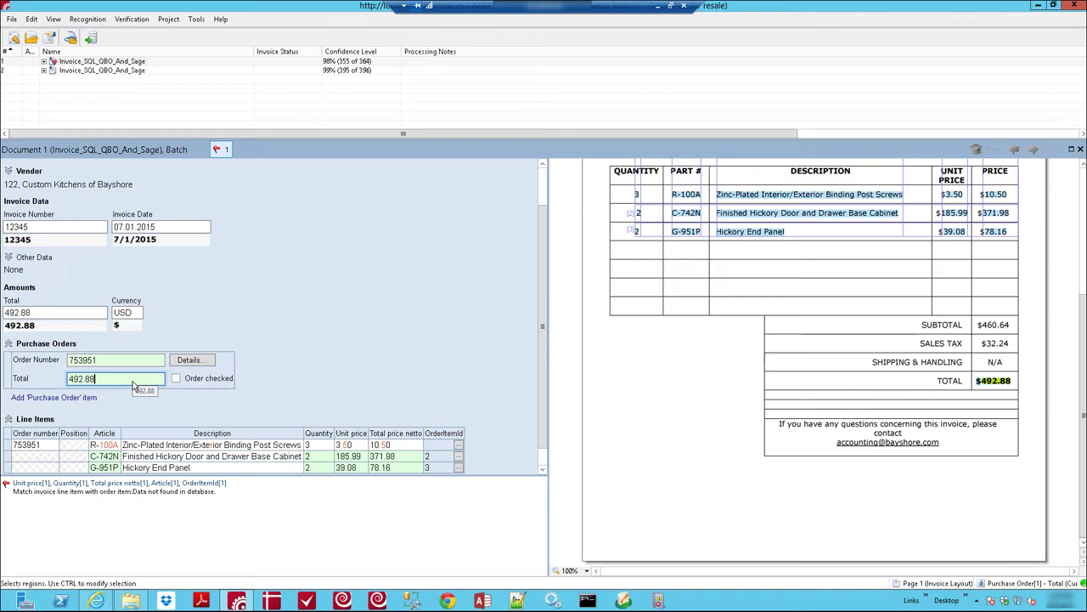
pyautogui.click(103, 447)
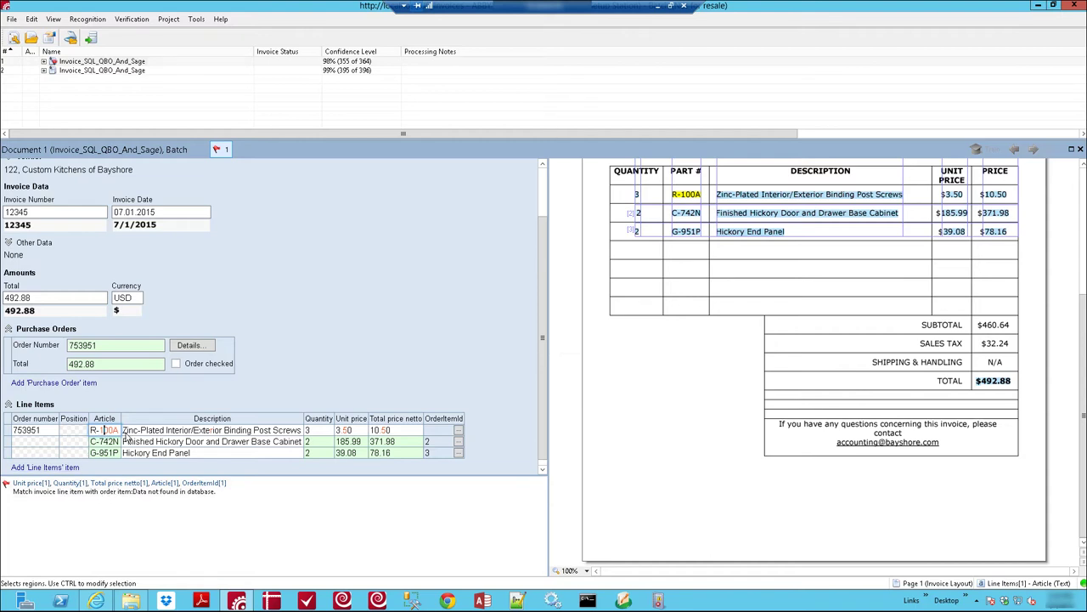
# Show purchase order 753951's item details and select the R-100A row to compare prices
pyautogui.click(194, 349)
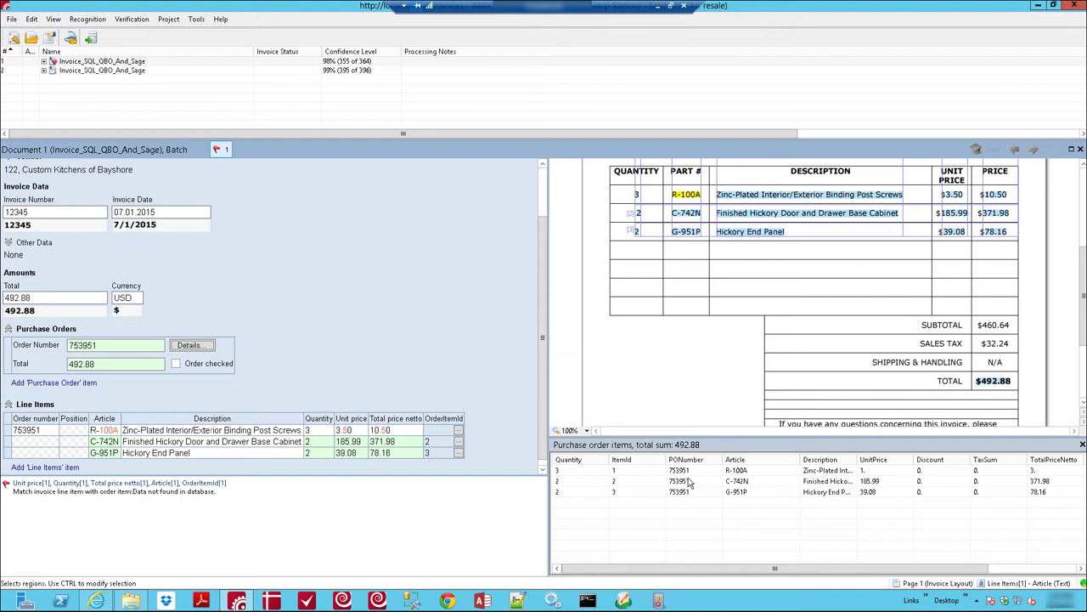
pyautogui.click(744, 471)
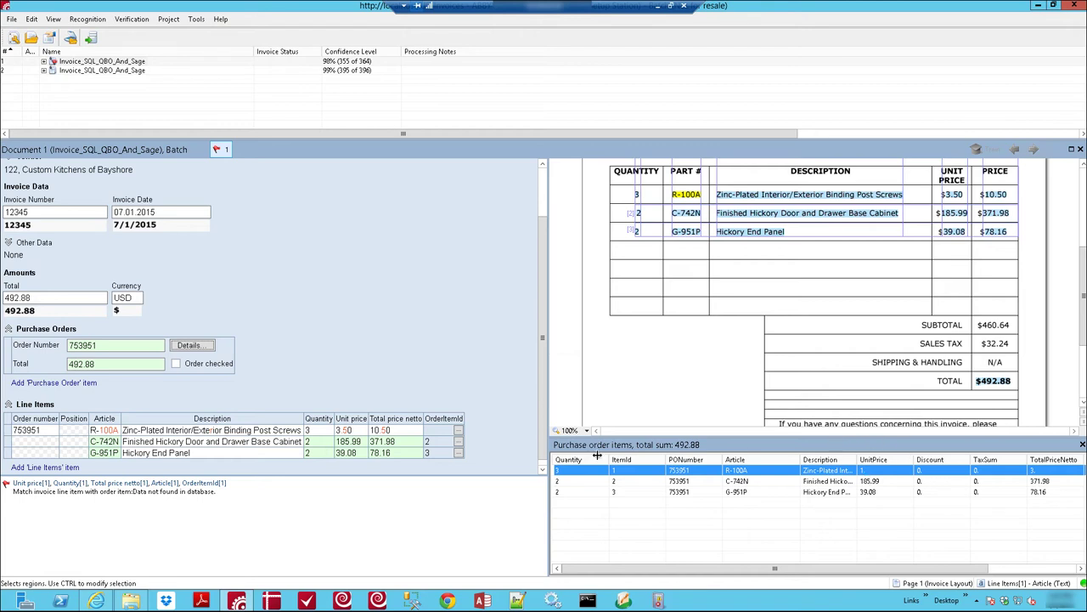
# Set the R-100A line's unit price to 1 and its net total price to 3.00
pyautogui.click(355, 432)
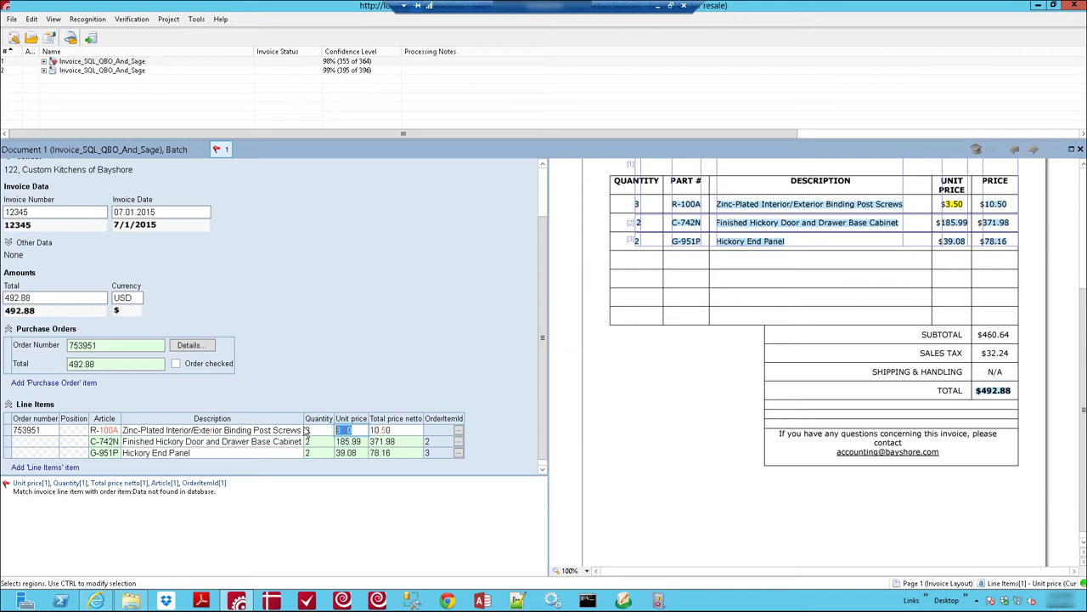
pyautogui.write('1')
pyautogui.click(378, 431)
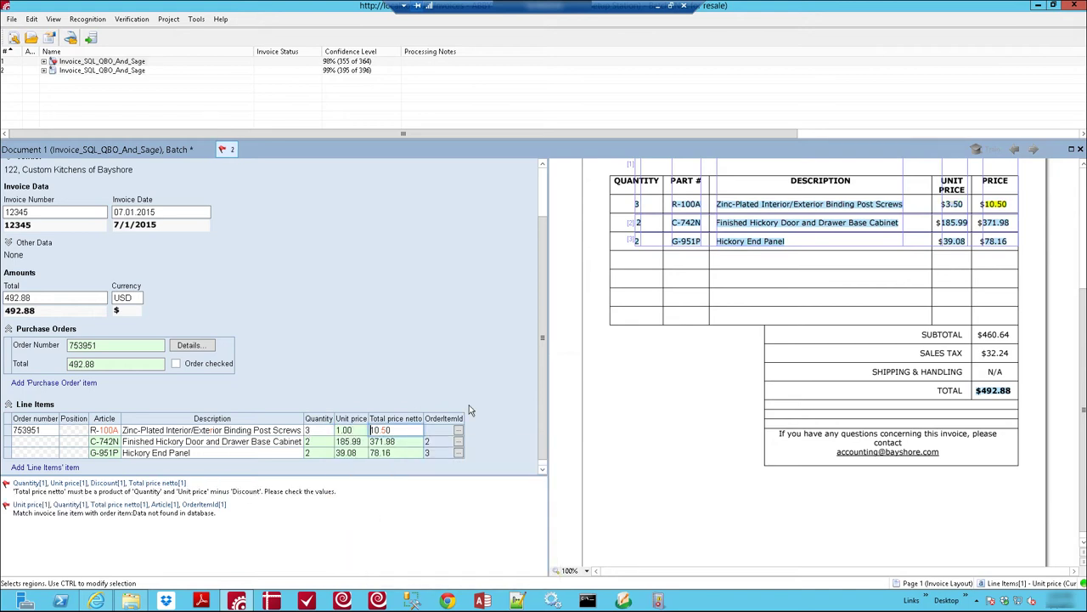
pyautogui.write('3.00')
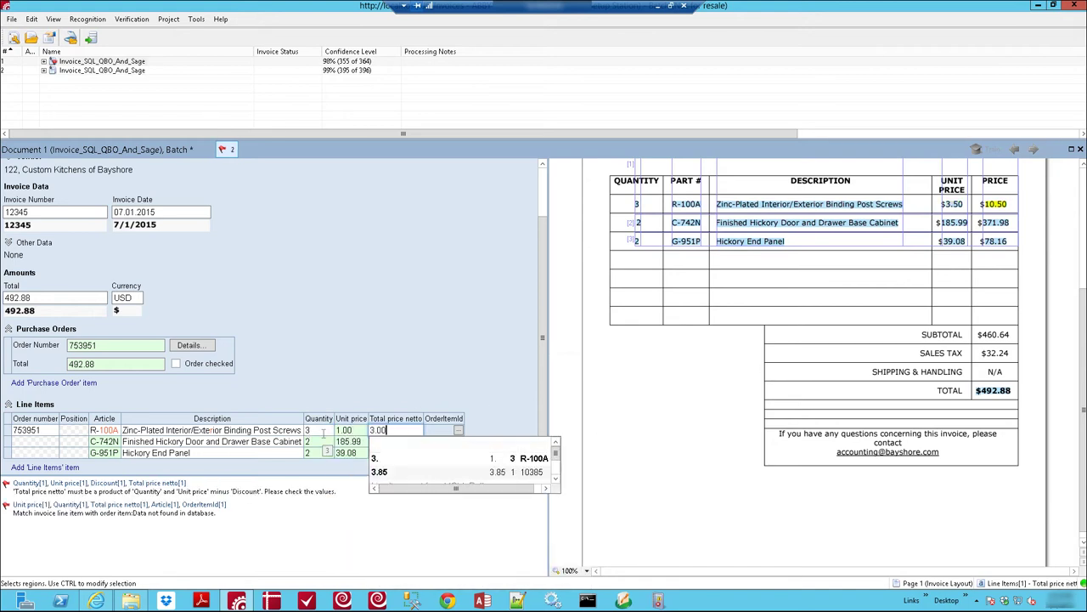
pyautogui.press('Tab')
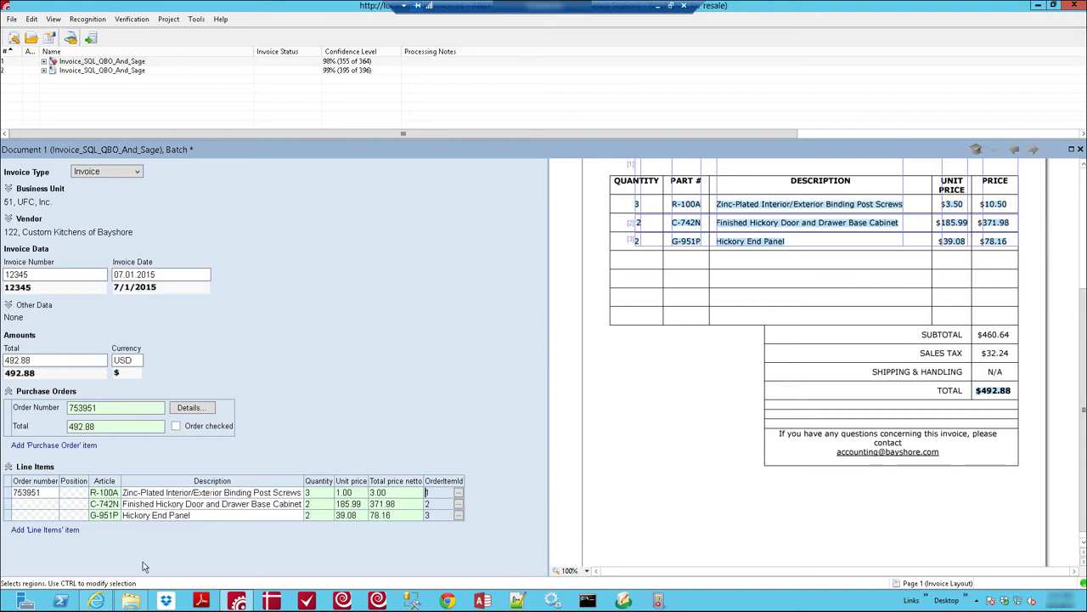
# Open the Keswick invoice; verify its type, number 567123, date 07.15.2015 and total 116.18
pyautogui.click(135, 74)
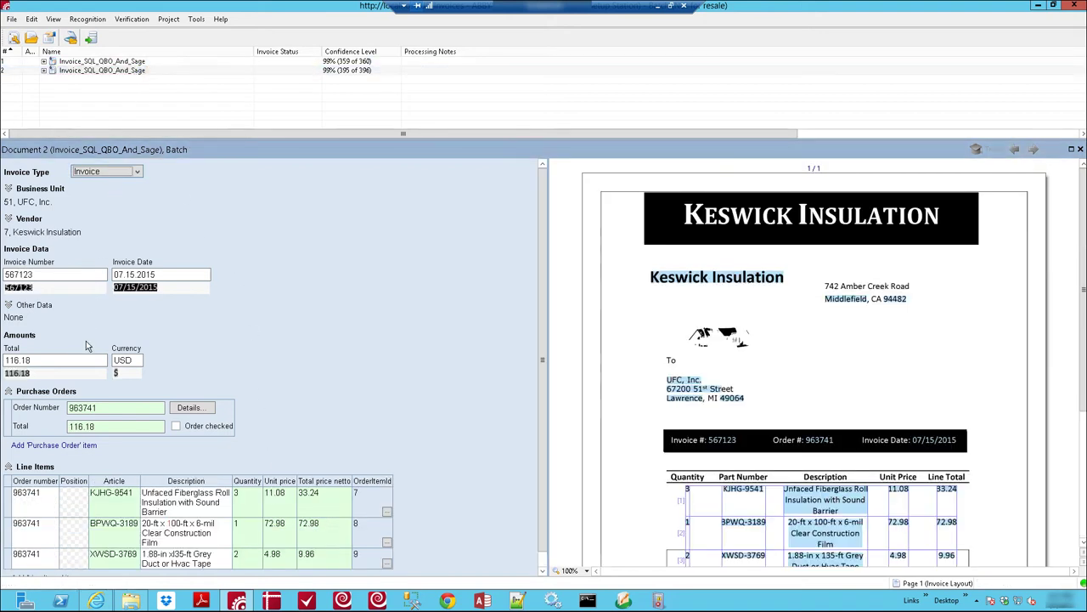
pyautogui.click(103, 174)
pyautogui.click(40, 275)
pyautogui.click(142, 279)
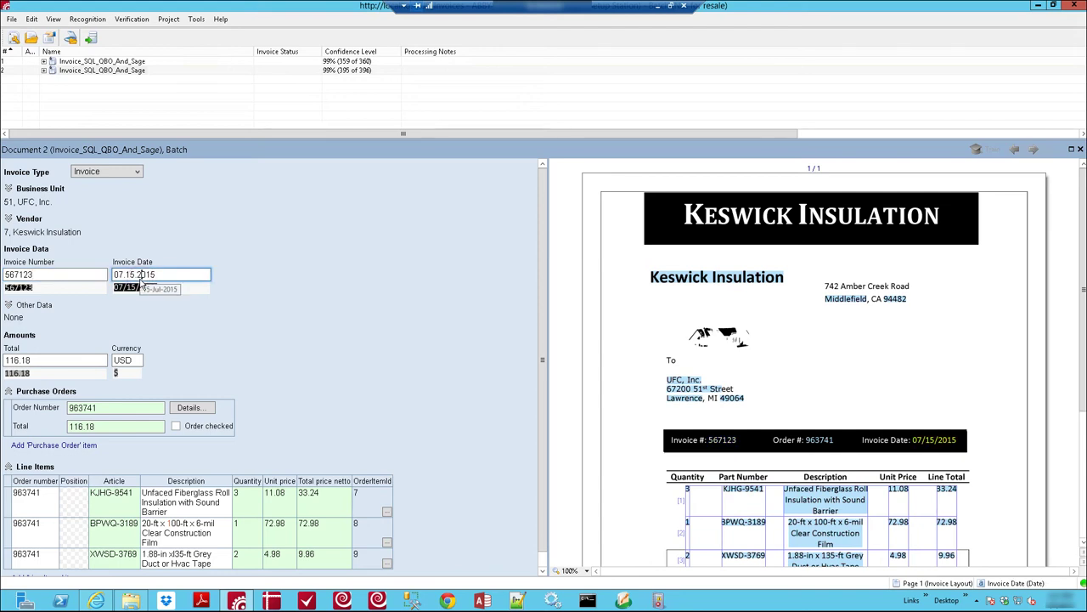
pyautogui.click(75, 364)
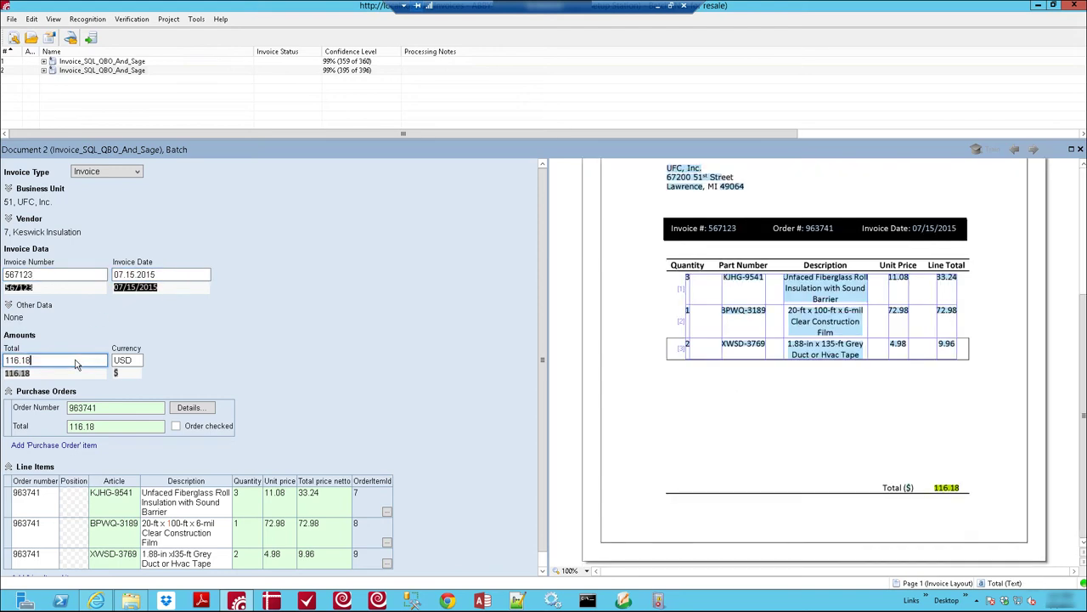
# Verify purchase order number 963741 and its PO total of 116.18
pyautogui.click(120, 411)
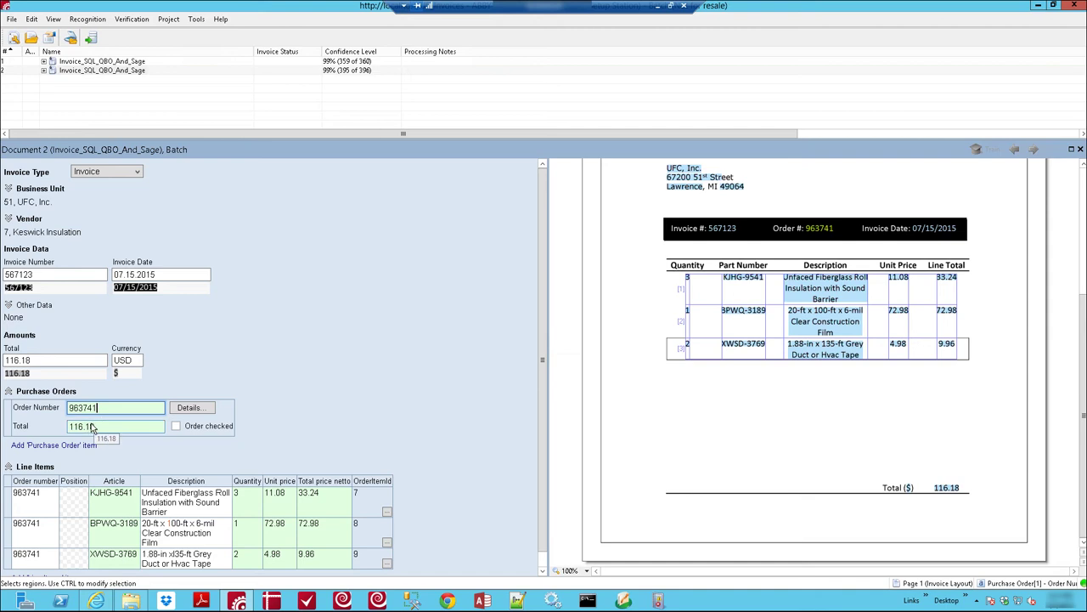
pyautogui.click(88, 424)
pyautogui.click(106, 412)
pyautogui.click(95, 428)
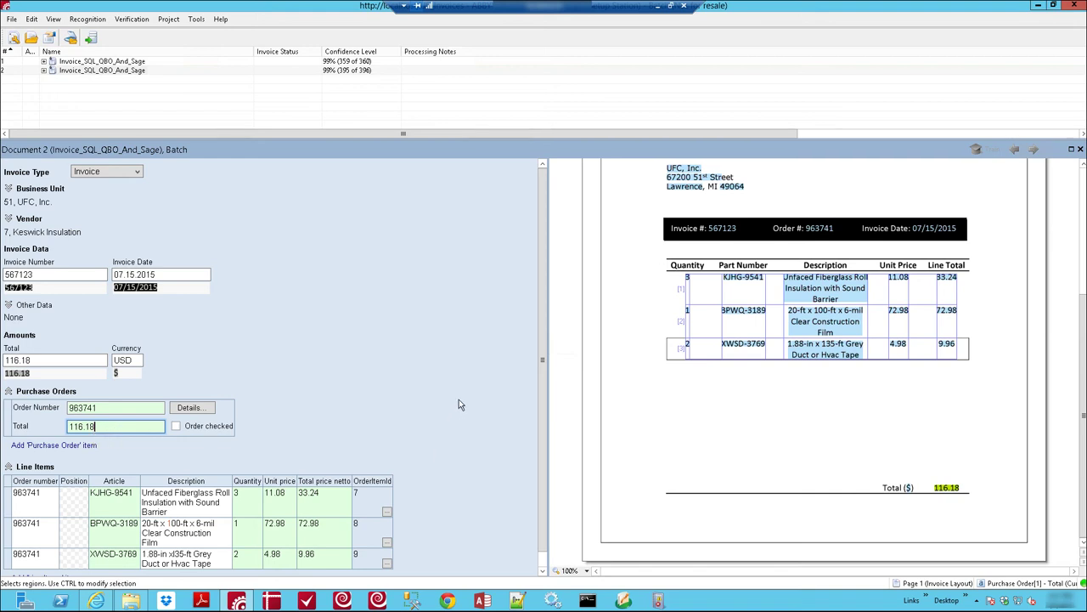
pyautogui.click(119, 503)
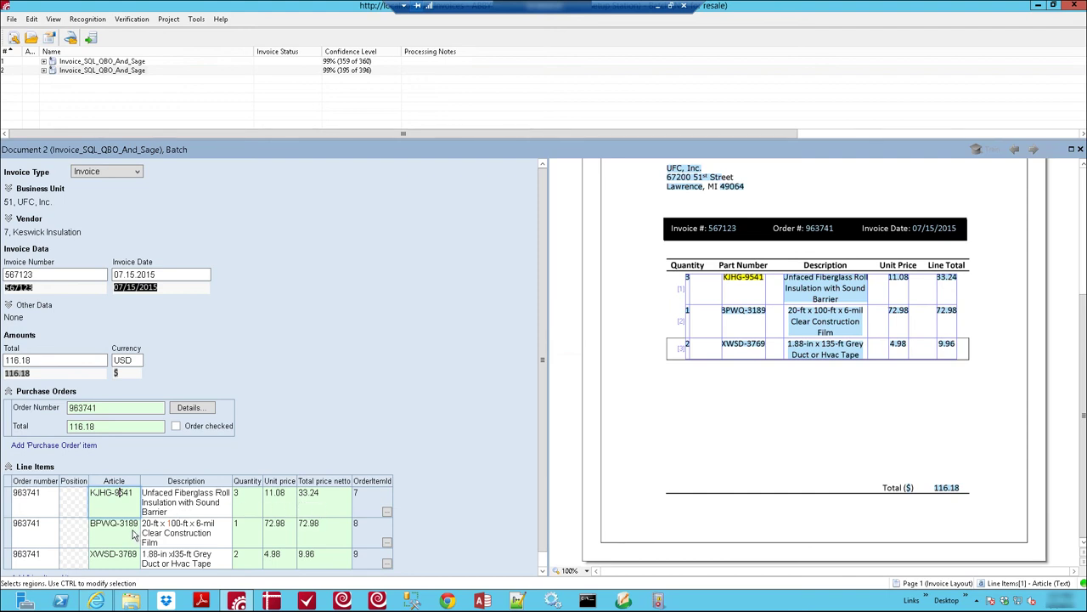
pyautogui.scroll(-1, 133, 534)
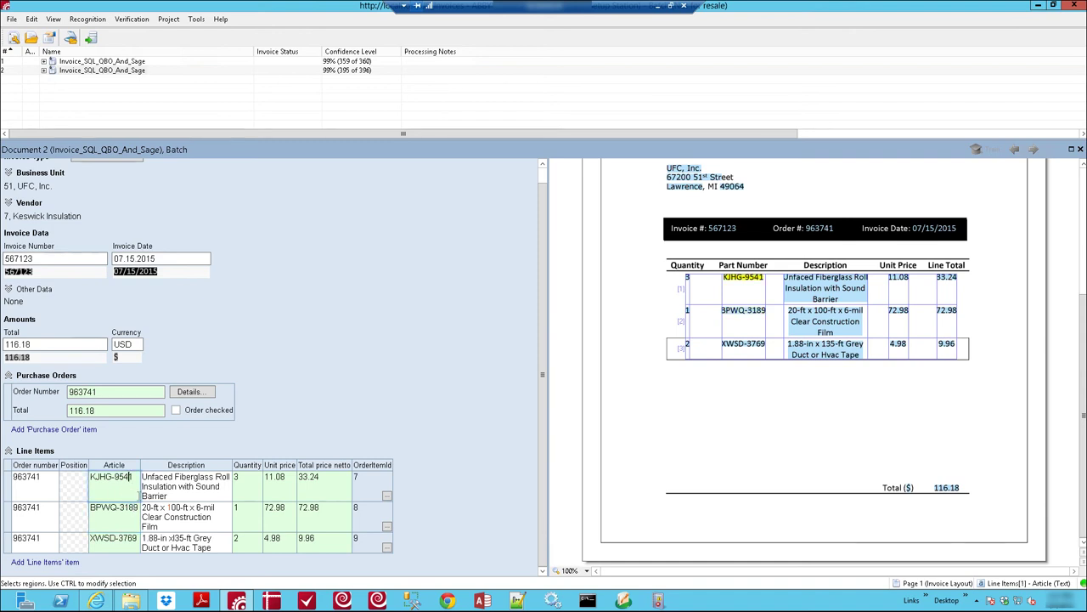